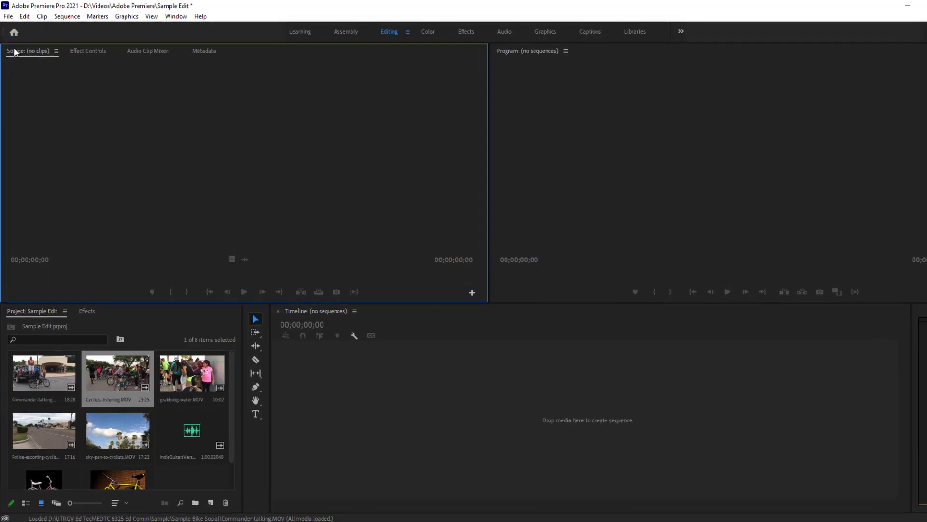
Create a new sequence named sample
{"action": "left_click", "coordinate": [19, 29]}
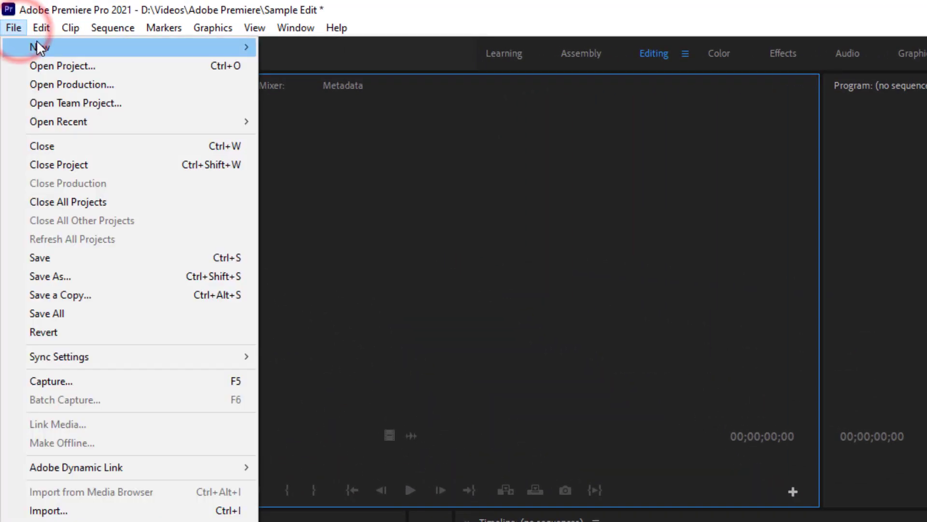
{"action": "mouse_move", "coordinate": [97, 46]}
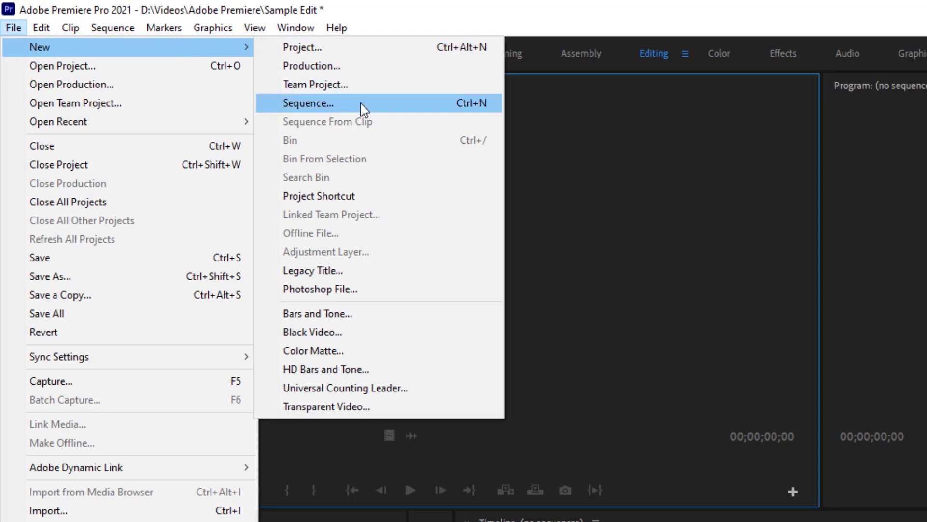
{"action": "left_click", "coordinate": [361, 106]}
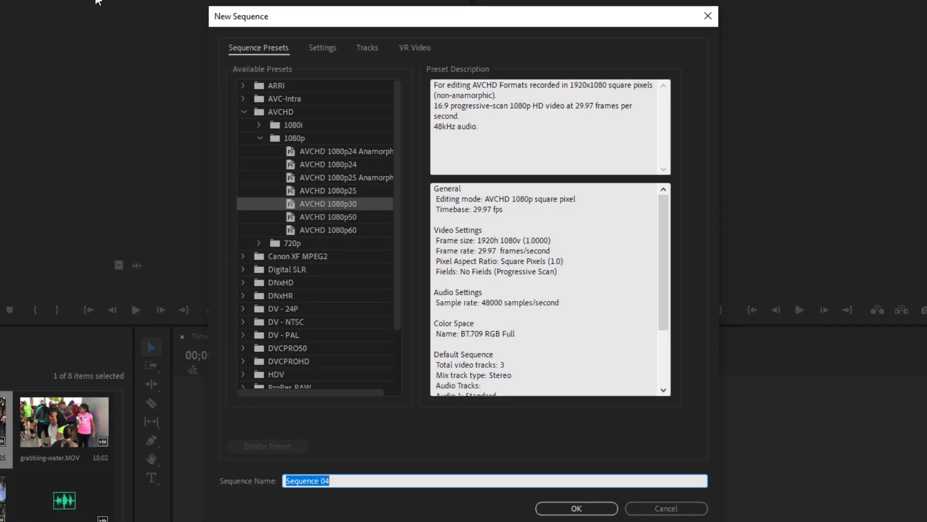
{"action": "type", "text": "sample"}
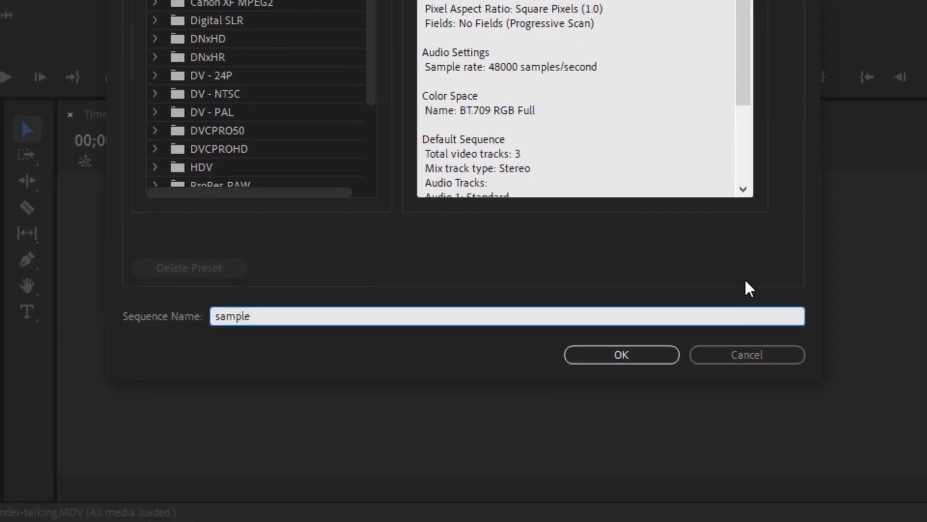
{"action": "left_click", "coordinate": [644, 349]}
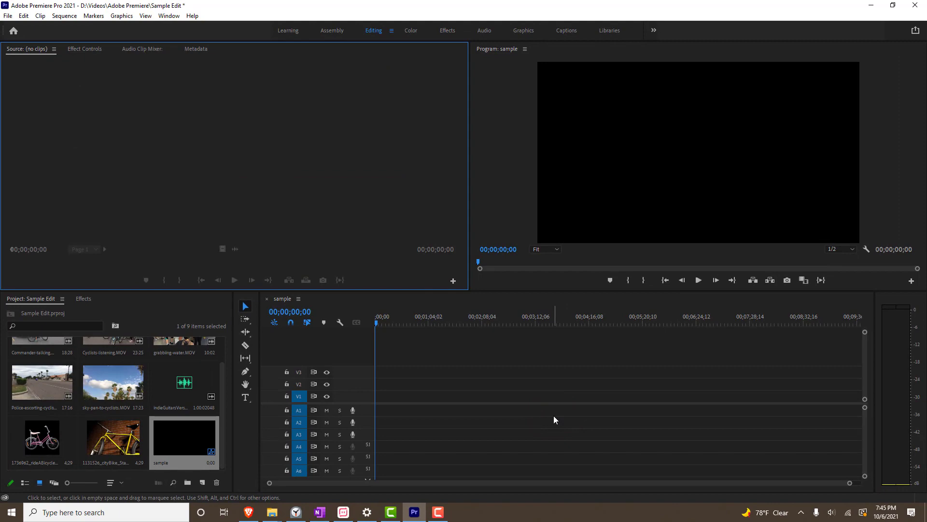
Open the Commander-talking.MOV clip in the Source monitor
{"action": "left_click_drag", "start_coordinate": [223, 418], "coordinate": [223, 394]}
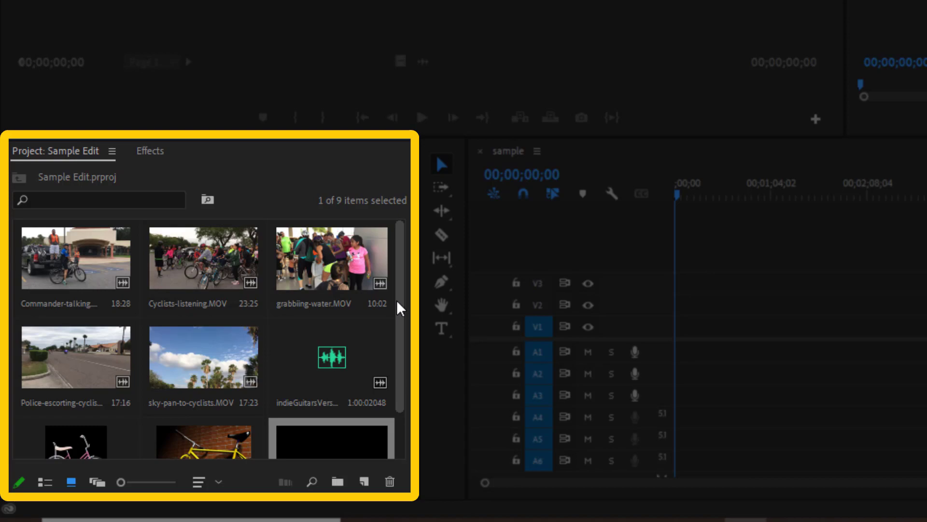
{"action": "left_click", "coordinate": [106, 283]}
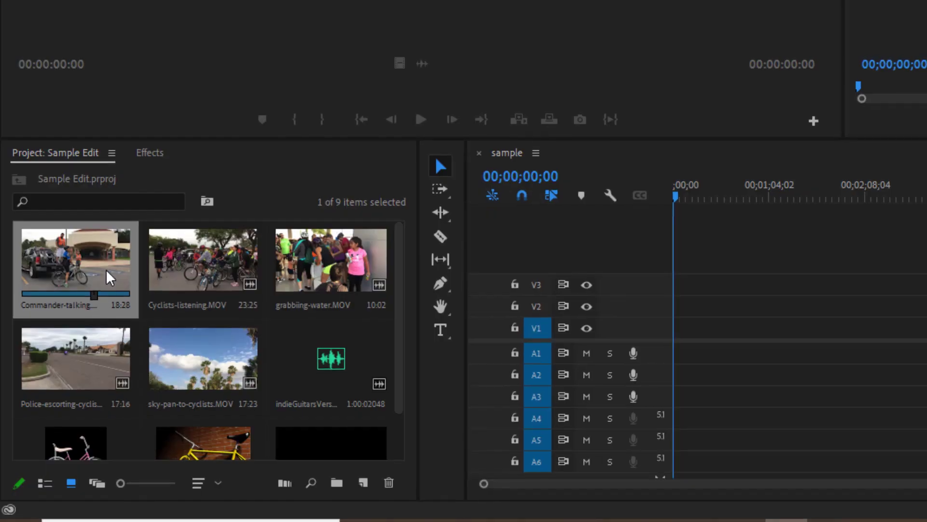
{"action": "double_click", "coordinate": [105, 268]}
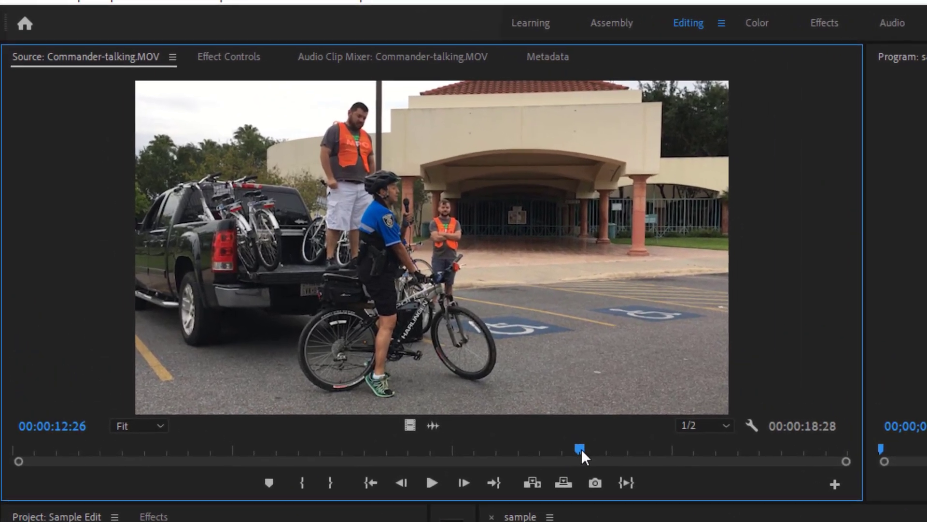
Mark the clip's in point at 00:00:10:19 and its out point at 00:00:13:14
{"action": "left_click_drag", "start_coordinate": [573, 452], "coordinate": [488, 455]}
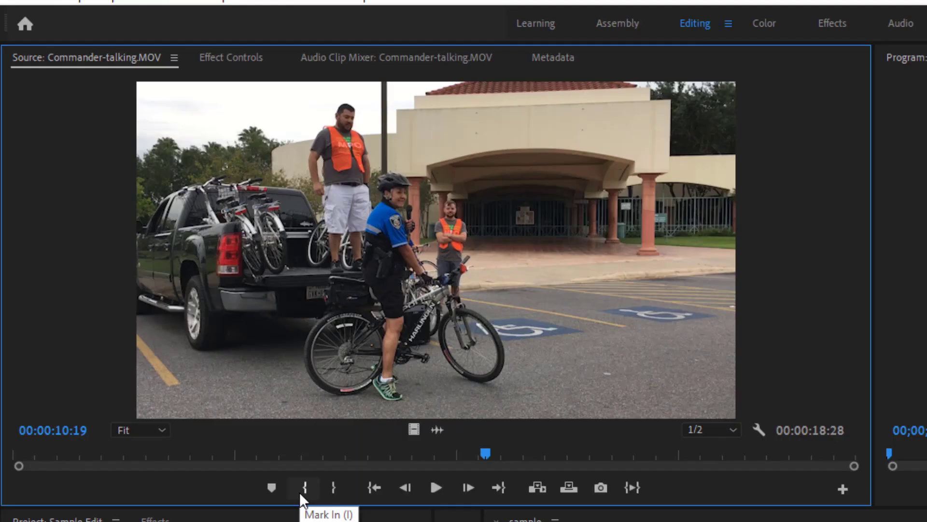
{"action": "left_click", "coordinate": [300, 492]}
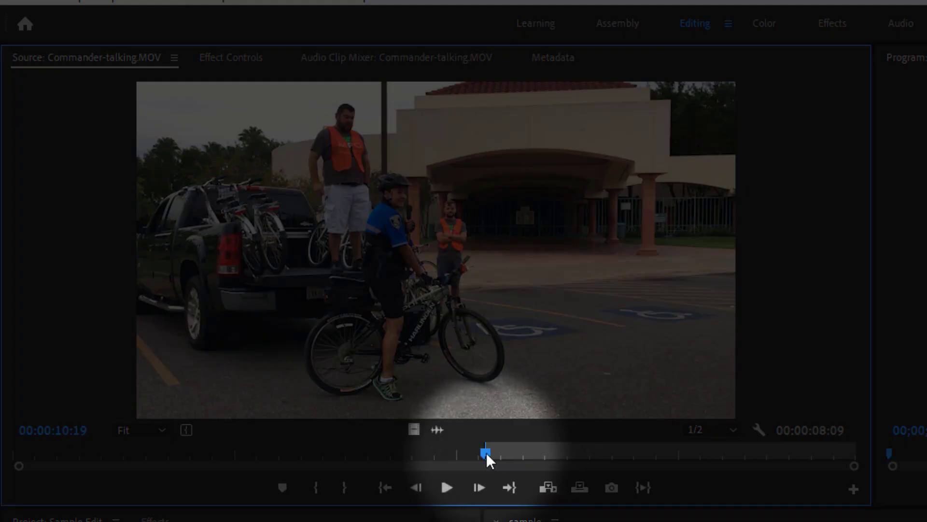
{"action": "left_click_drag", "start_coordinate": [486, 453], "coordinate": [609, 455]}
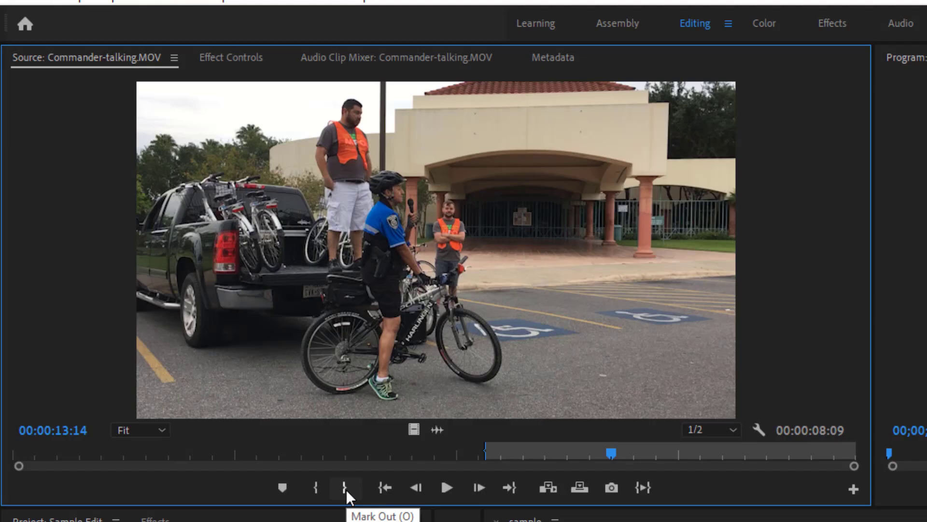
{"action": "left_click", "coordinate": [346, 489]}
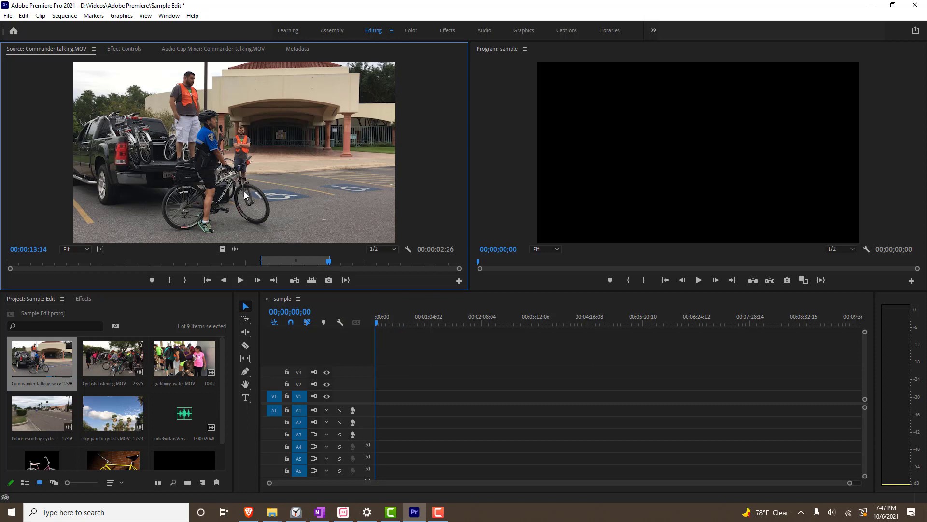
Add the marked Commander-talking clip to the sample sequence, keeping the existing sequence settings
{"action": "left_click", "coordinate": [240, 172]}
{"action": "left_click_drag", "start_coordinate": [241, 173], "coordinate": [378, 404]}
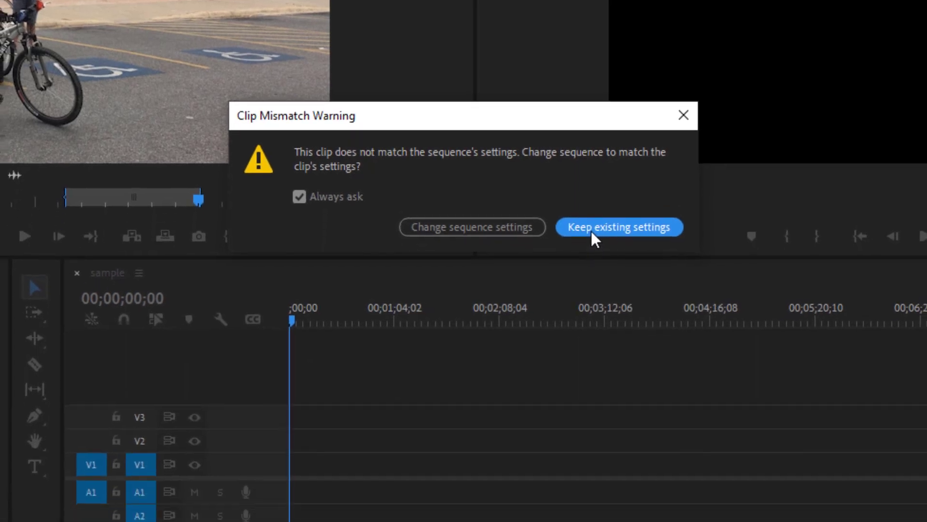
{"action": "left_click", "coordinate": [594, 293]}
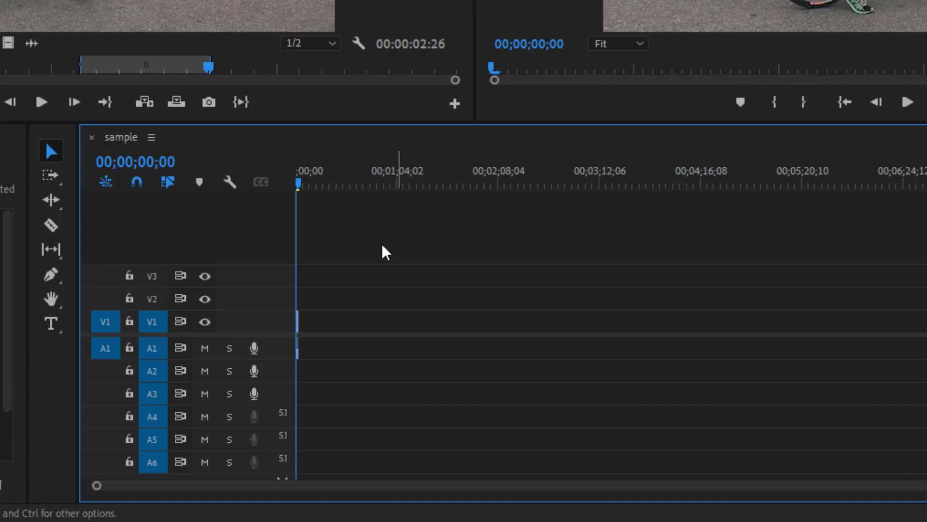
{"action": "left_click_drag", "start_coordinate": [299, 183], "coordinate": [310, 185]}
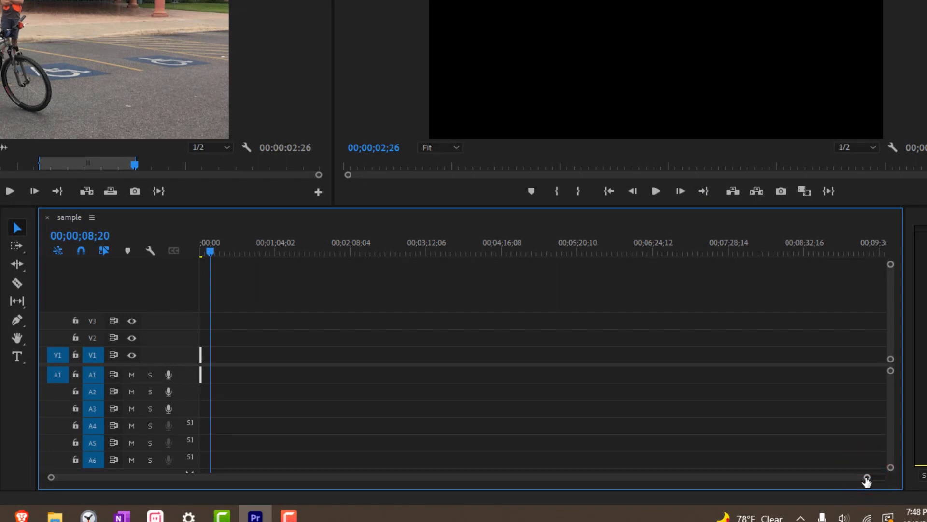
{"action": "left_click_drag", "start_coordinate": [867, 482], "coordinate": [641, 482]}
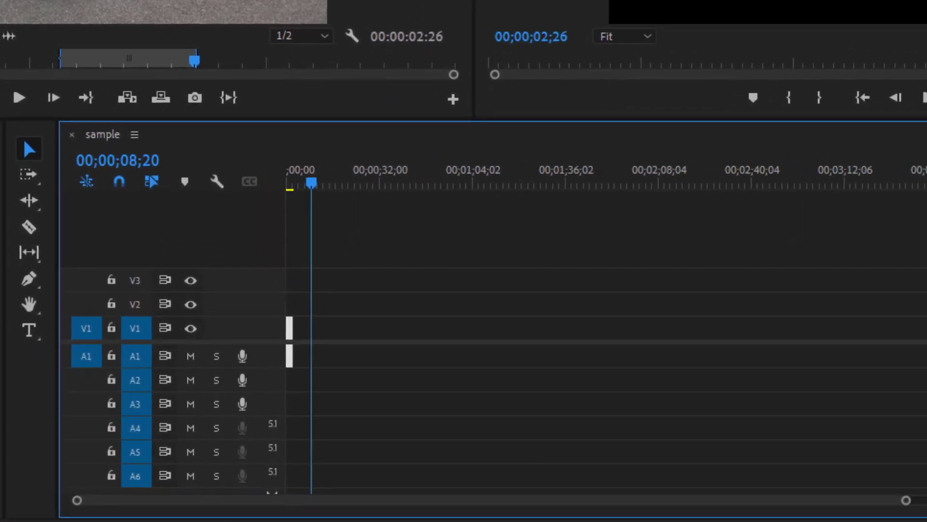
{"action": "left_click_drag", "start_coordinate": [906, 500], "coordinate": [762, 513]}
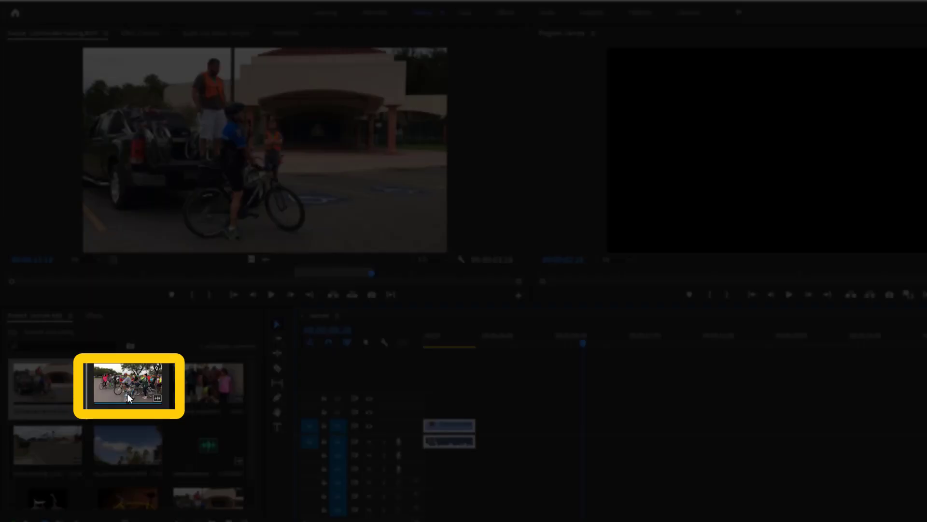
Open Cyclists-listening.MOV in the Source monitor and mark an in point at 00:00:09:17 and an out point around 00:00:13:05
{"action": "double_click", "coordinate": [127, 395]}
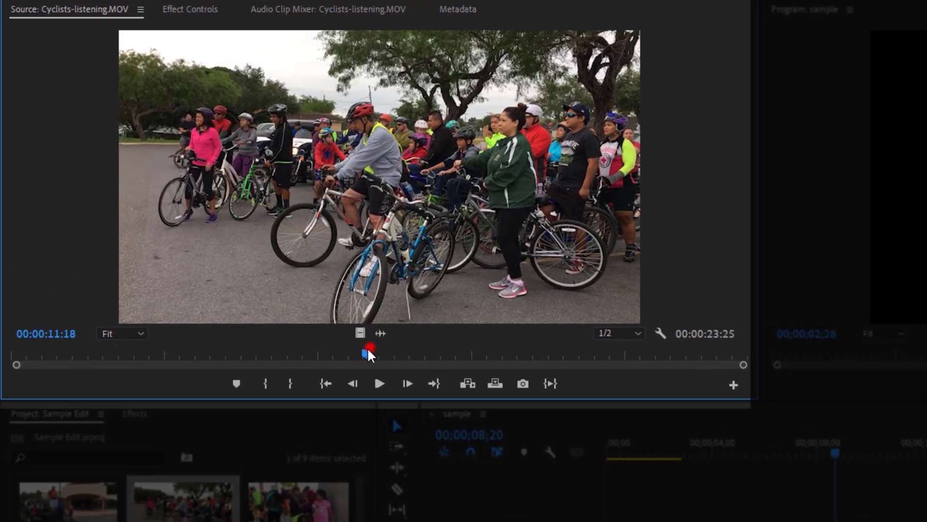
{"action": "left_click_drag", "start_coordinate": [256, 272], "coordinate": [222, 273]}
{"action": "left_click_drag", "start_coordinate": [334, 371], "coordinate": [321, 369]}
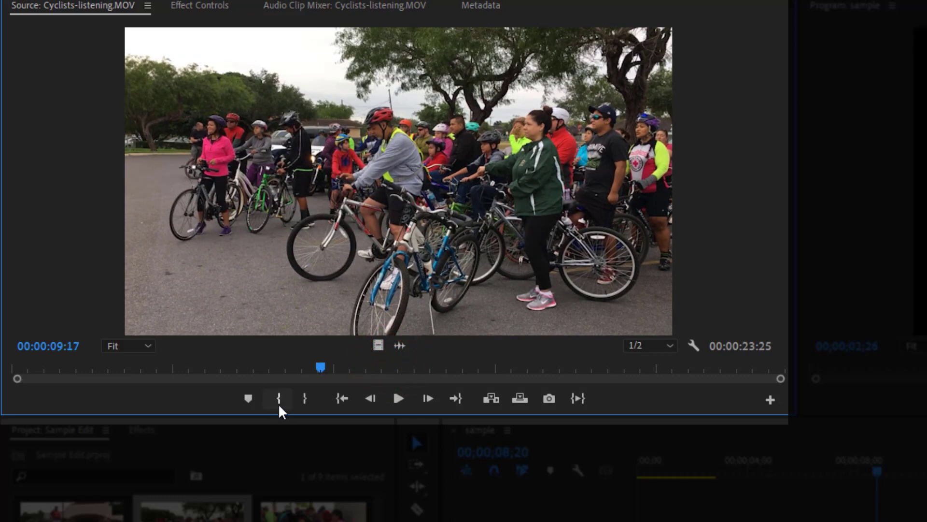
{"action": "left_click", "coordinate": [279, 399]}
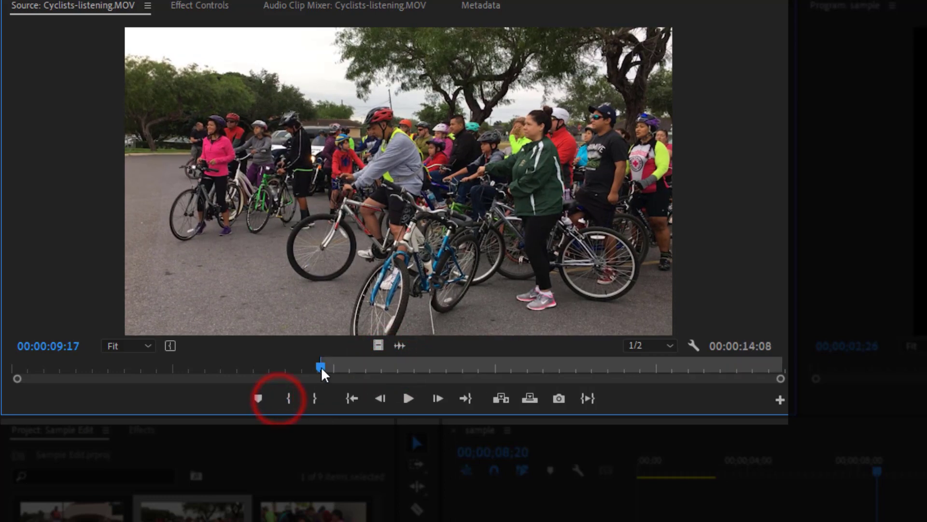
{"action": "mouse_move", "coordinate": [321, 368]}
{"action": "left_mouse_down"}
{"action": "mouse_move", "coordinate": [466, 376]}
{"action": "mouse_move", "coordinate": [437, 377]}
{"action": "left_mouse_up"}
{"action": "left_click", "coordinate": [319, 408]}
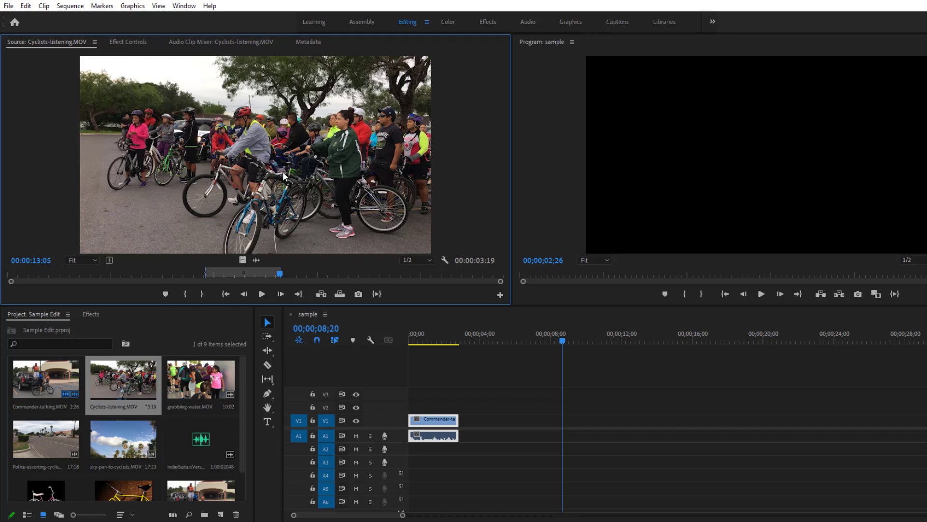
Add the marked Cyclists-listening clip to the timeline right after the Commander-talking clip
{"action": "left_click_drag", "start_coordinate": [282, 172], "coordinate": [456, 416]}
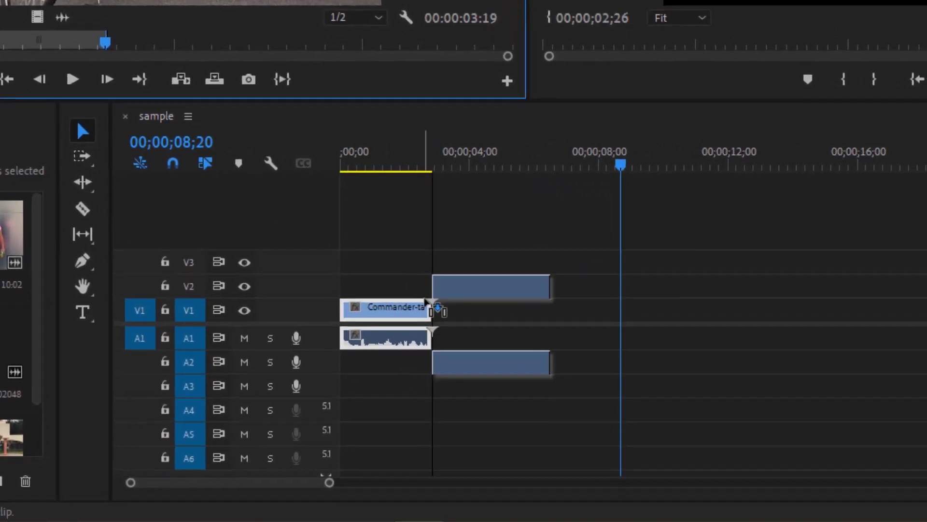
{"action": "left_click_drag", "start_coordinate": [427, 301], "coordinate": [447, 313]}
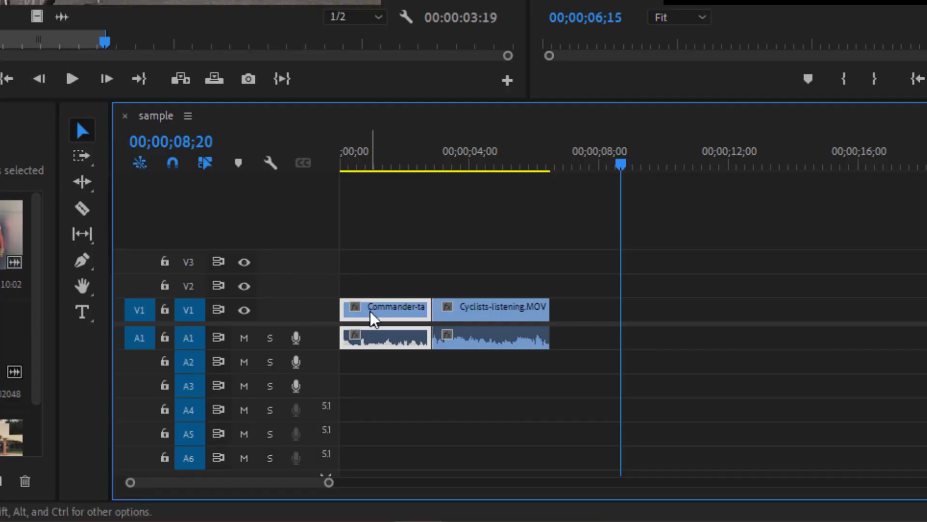
Reorder the timeline so Cyclists-listening starts the sequence, followed directly by Commander-talking
{"action": "left_click_drag", "start_coordinate": [374, 318], "coordinate": [584, 321]}
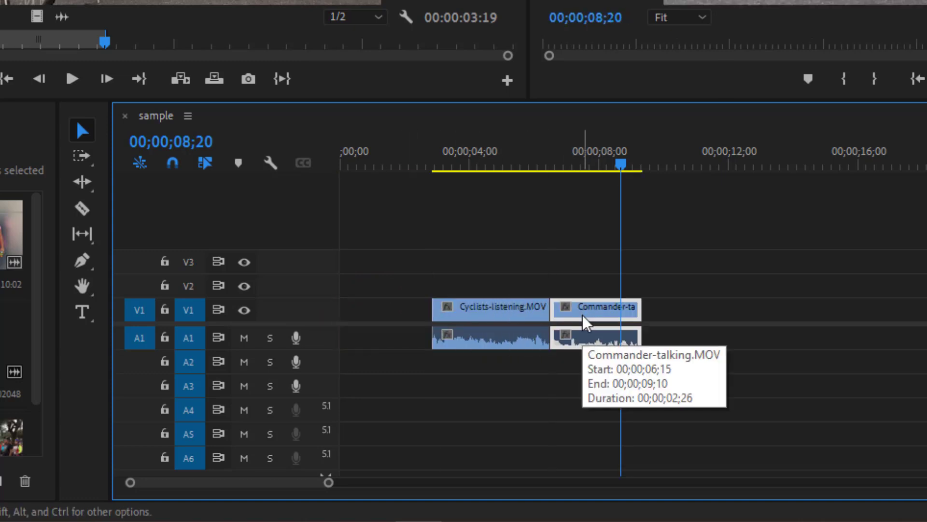
{"action": "left_click", "coordinate": [521, 318]}
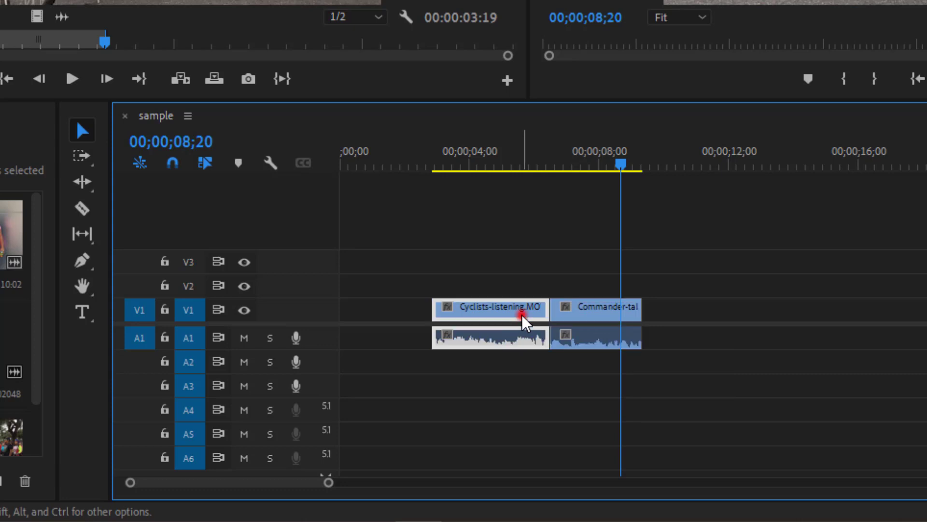
{"action": "left_click_drag", "start_coordinate": [520, 316], "coordinate": [416, 316]}
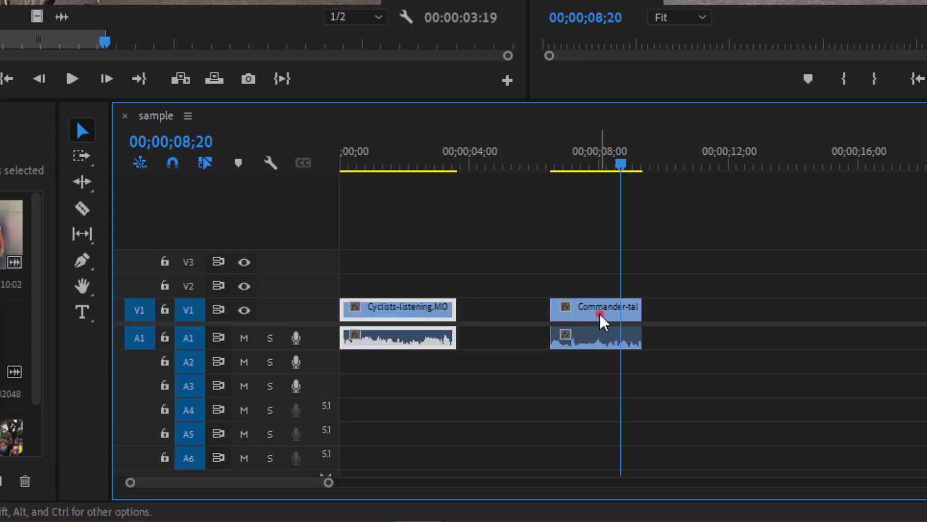
{"action": "left_click_drag", "start_coordinate": [600, 314], "coordinate": [515, 319]}
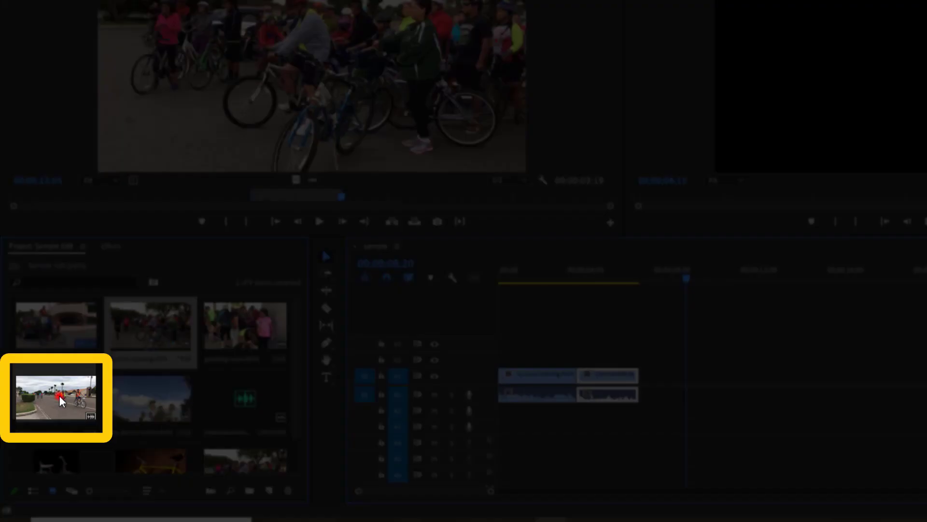
Add the Police-escorting-cyclists clip to the timeline right after the Commander-talking clip
{"action": "left_click", "coordinate": [59, 395]}
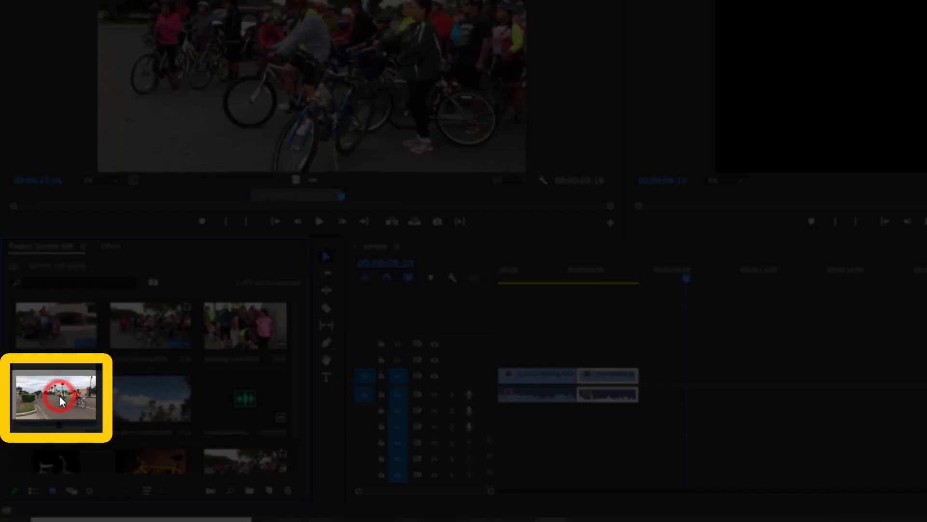
{"action": "left_click_drag", "start_coordinate": [56, 395], "coordinate": [647, 396]}
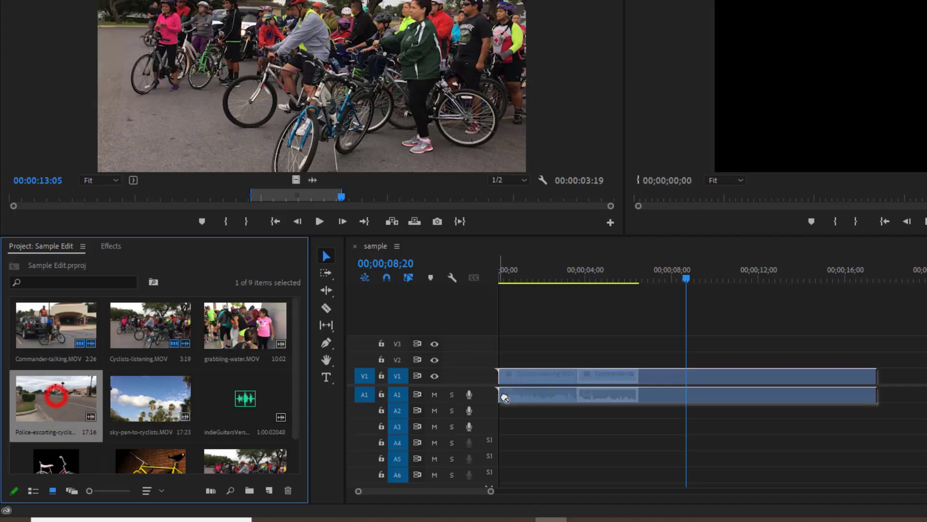
{"action": "left_click_drag", "start_coordinate": [437, 366], "coordinate": [431, 368]}
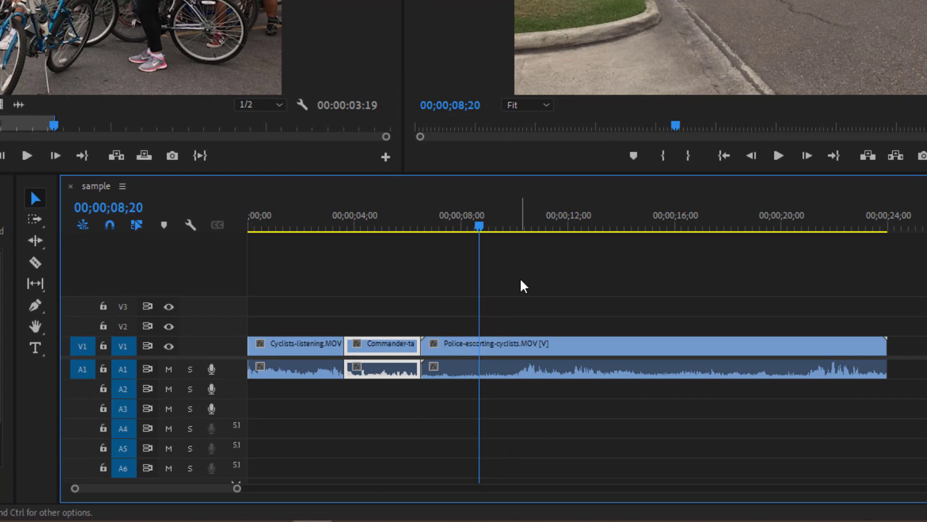
Trim the end and the start of the Police-escorting-cyclists clip to shorten it
{"action": "left_click_drag", "start_coordinate": [480, 225], "coordinate": [520, 236]}
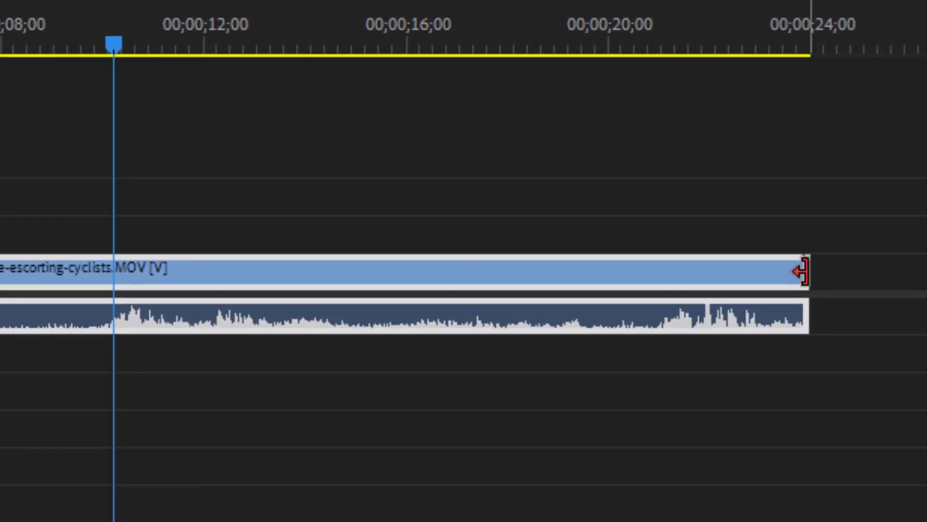
{"action": "left_click_drag", "start_coordinate": [801, 272], "coordinate": [559, 270]}
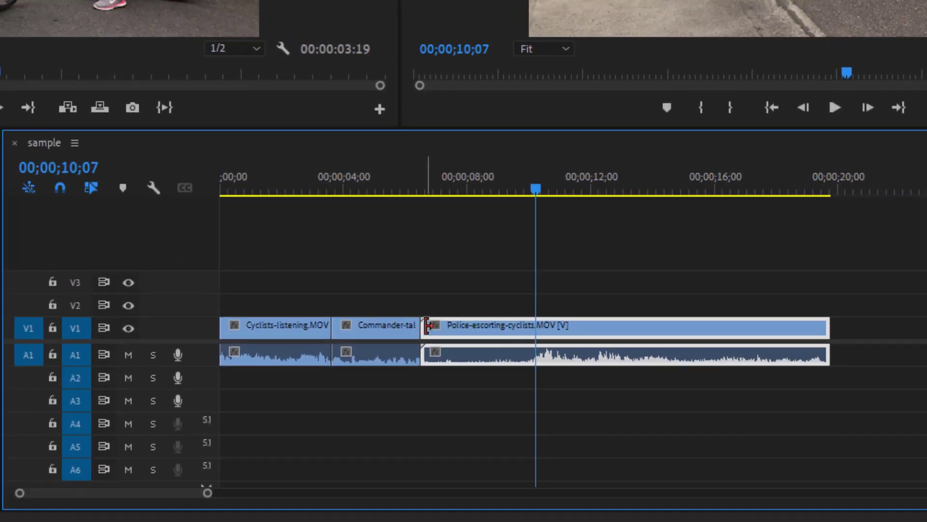
{"action": "left_click_drag", "start_coordinate": [431, 324], "coordinate": [483, 331]}
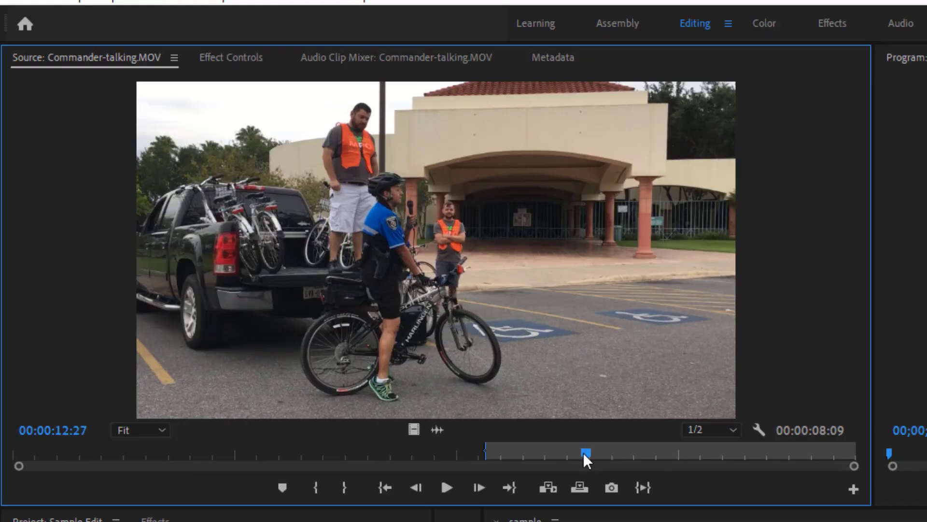
Play the sequence from the beginning in the Program monitor and stop playback
{"action": "left_click_drag", "start_coordinate": [583, 452], "coordinate": [608, 455]}
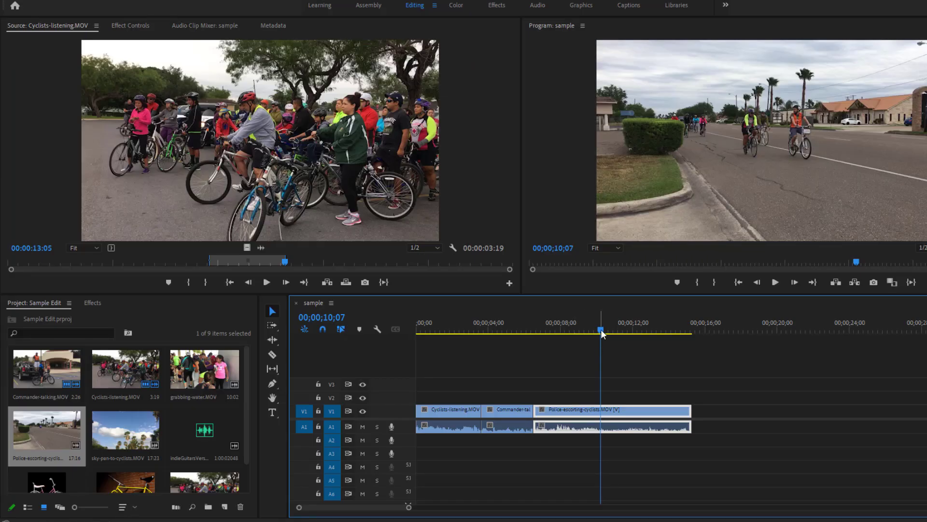
{"action": "left_click_drag", "start_coordinate": [602, 331], "coordinate": [418, 330]}
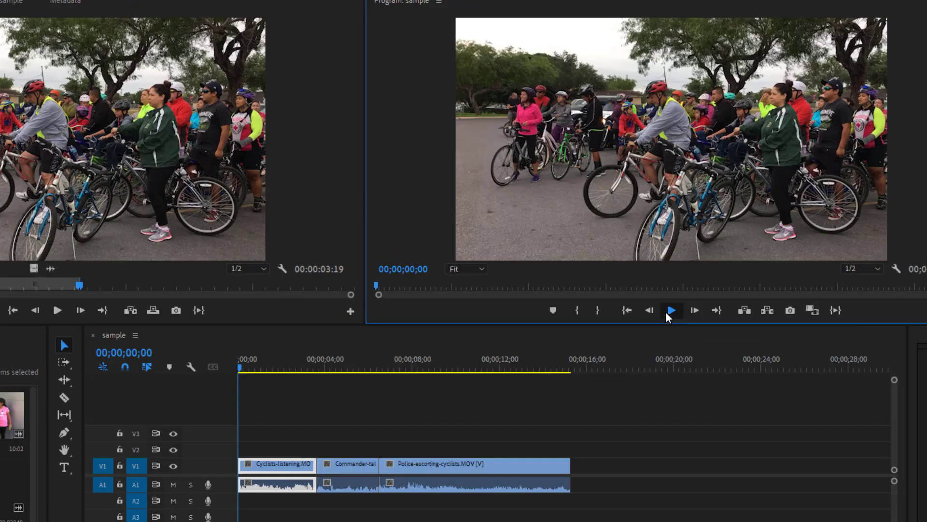
{"action": "left_click", "coordinate": [775, 282]}
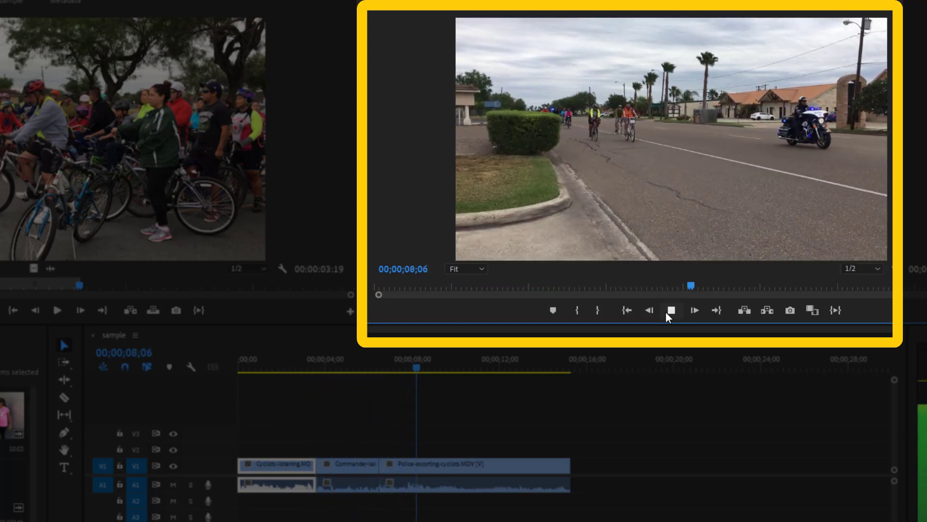
{"action": "left_click", "coordinate": [667, 311]}
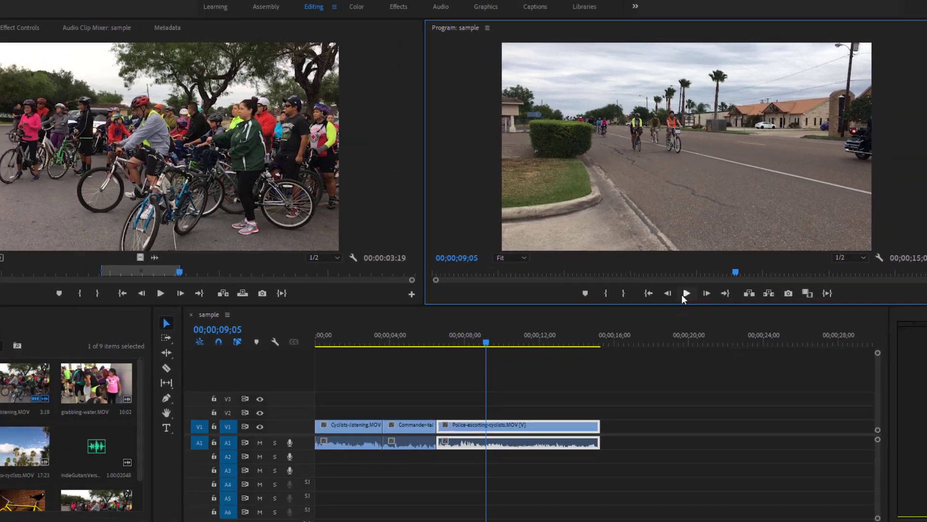